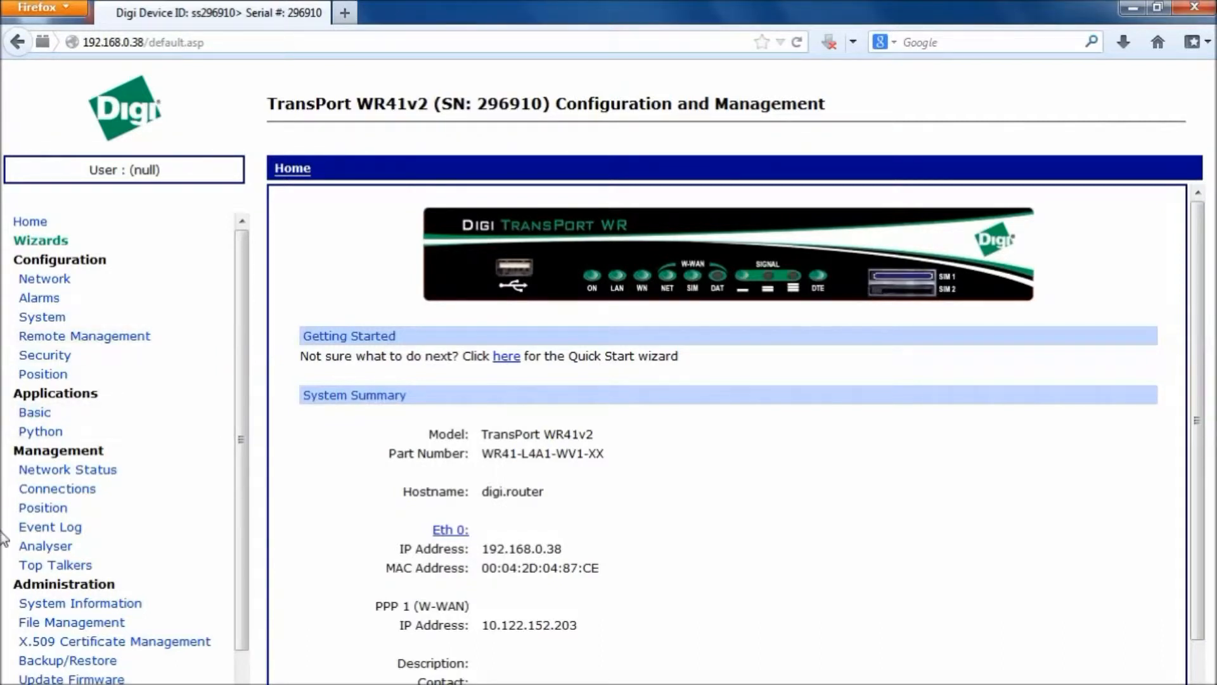
# Open the Analyser settings and set the maximum packet capture size to 1500 bytes
pyautogui.click(42, 547)
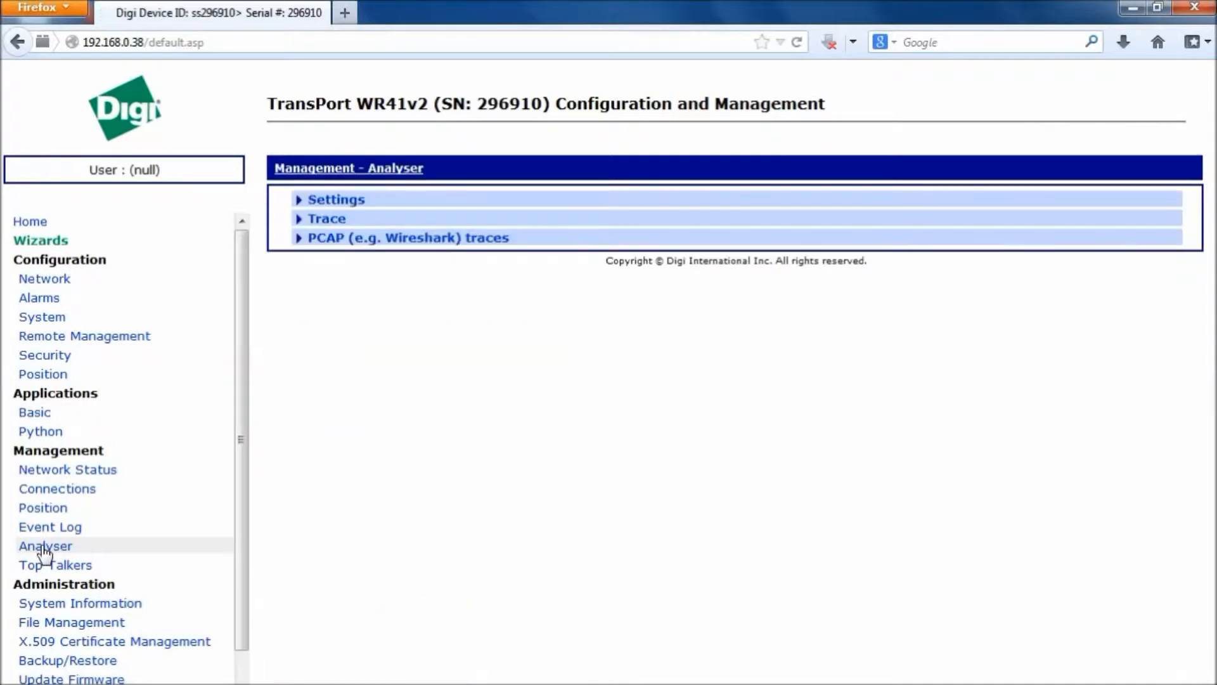
pyautogui.click(340, 201)
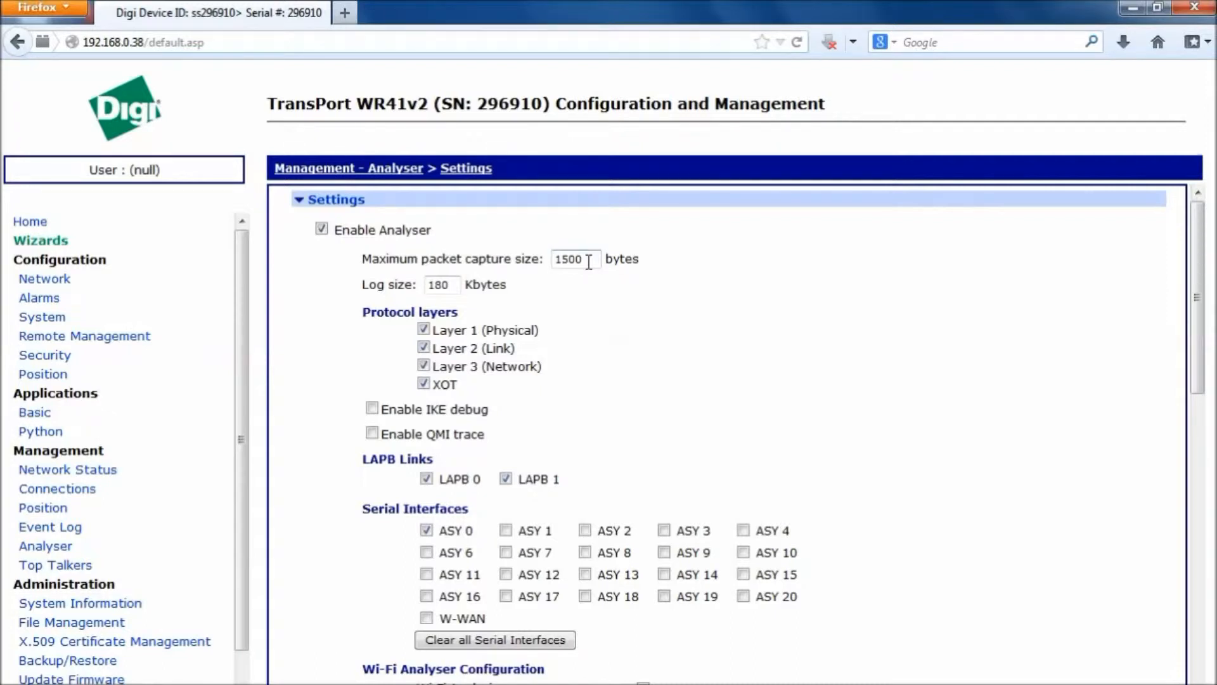
pyautogui.moveTo(589, 260); pyautogui.dragTo(469, 265)
pyautogui.write('1500')
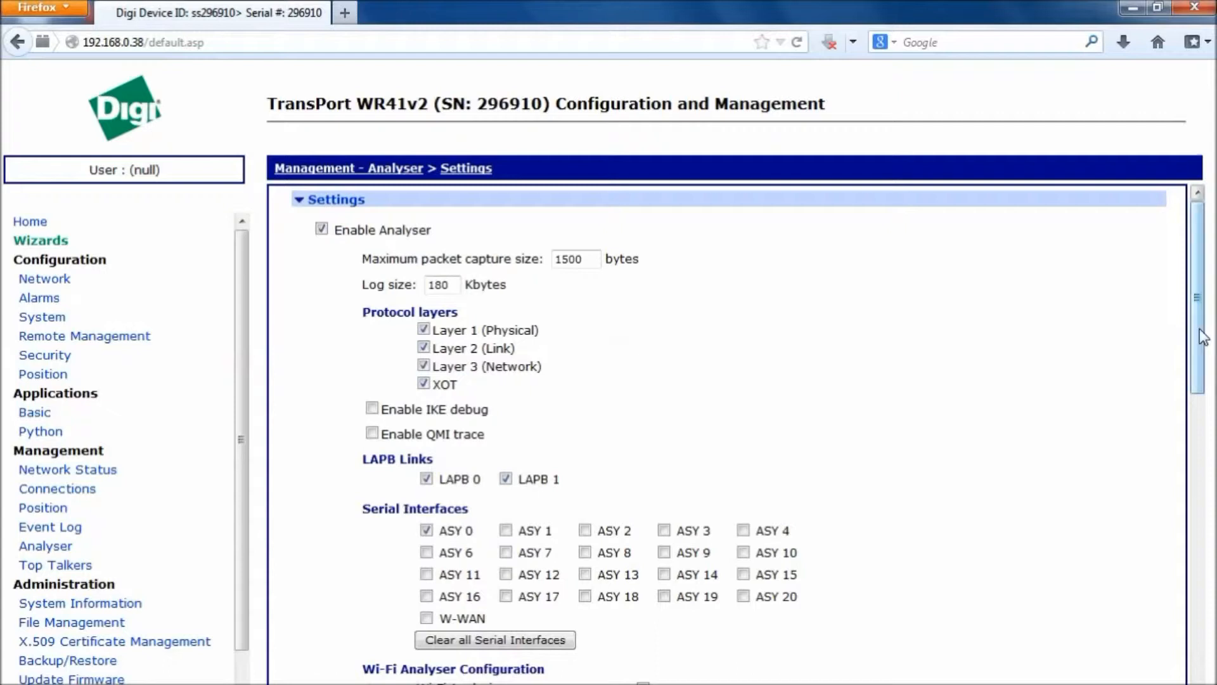
# Examine the available options for Wi-Fi Management Packet Analysis and Wi-Fi Data Packet Analysis
pyautogui.moveTo(1202, 336); pyautogui.dragTo(1198, 492)
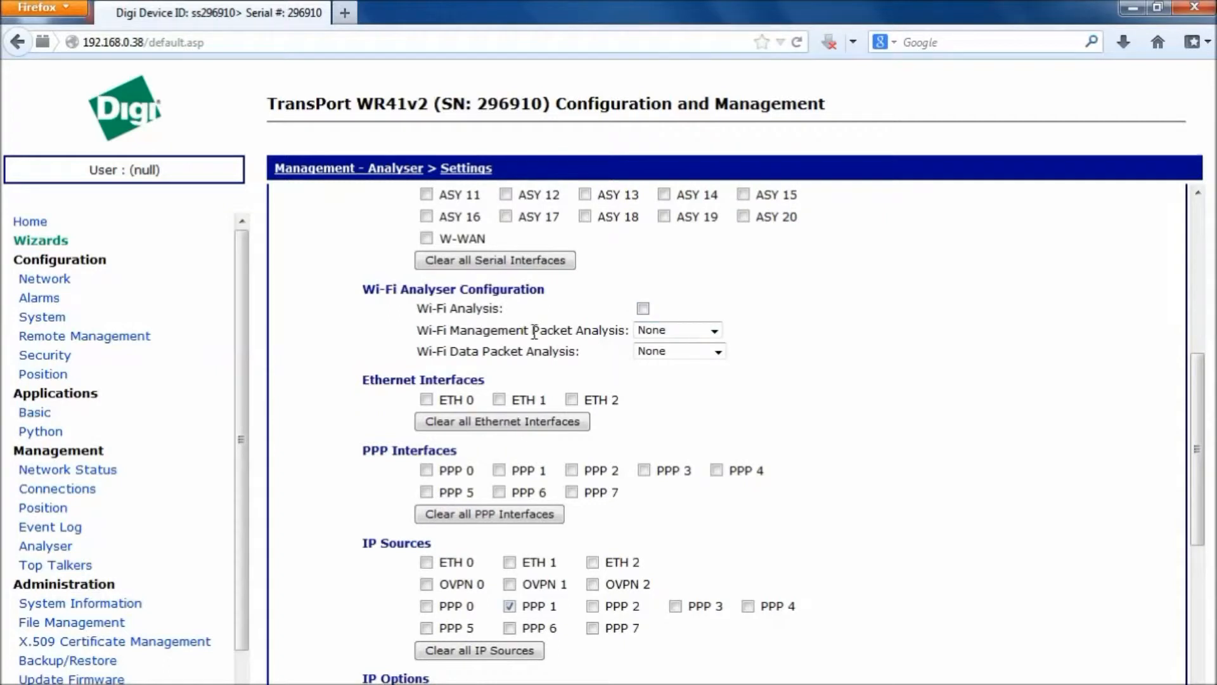
pyautogui.click(713, 332)
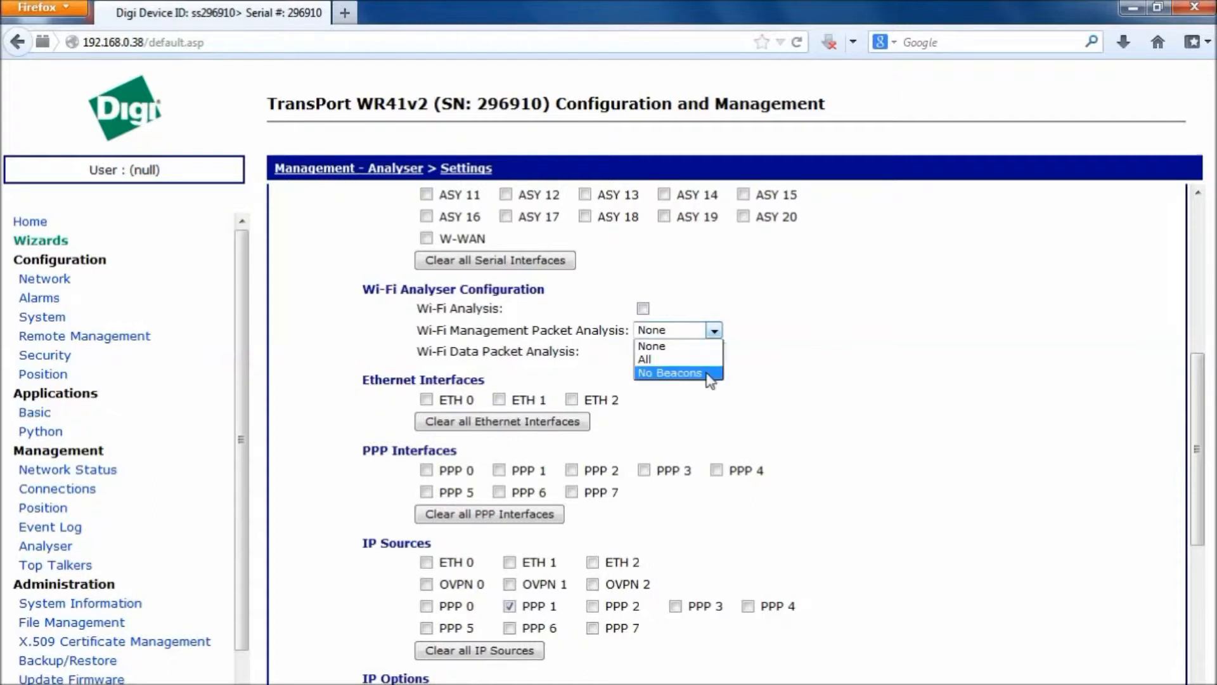
pyautogui.click(716, 354)
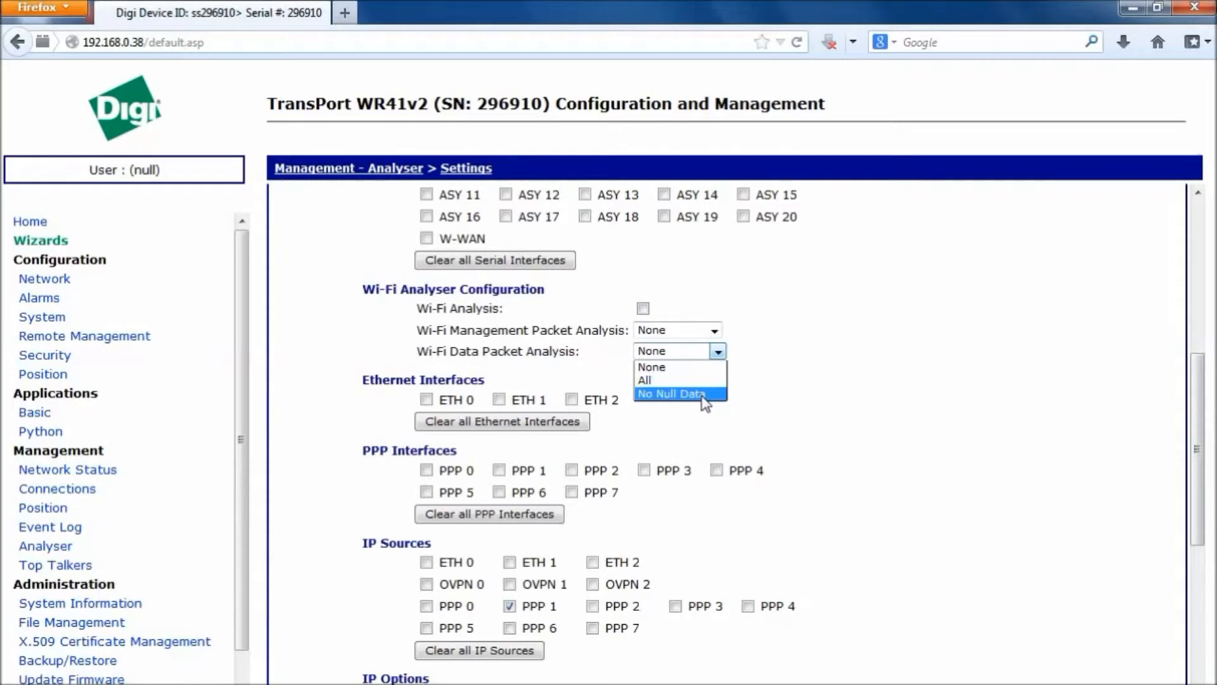
pyautogui.click(762, 395)
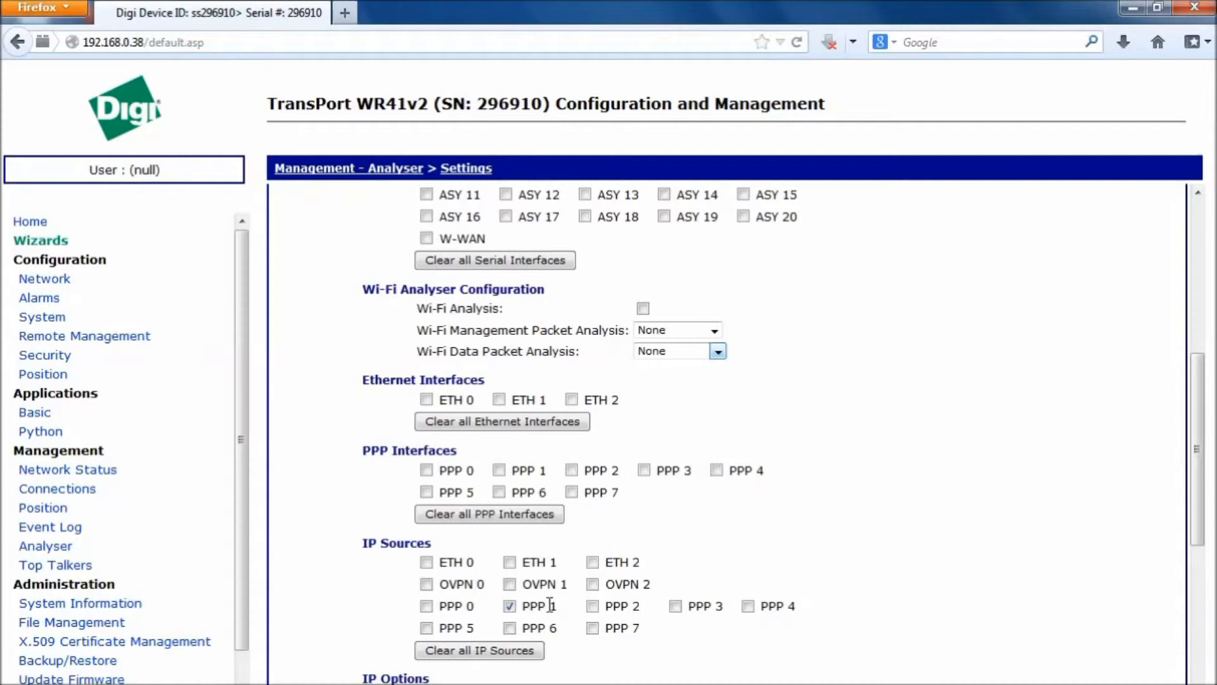
# Try entering an exclusion sign and the partial address 0011223 in the Ethernet MAC Addresses filter, and clear it
pyautogui.scroll(-3, 551, 606)
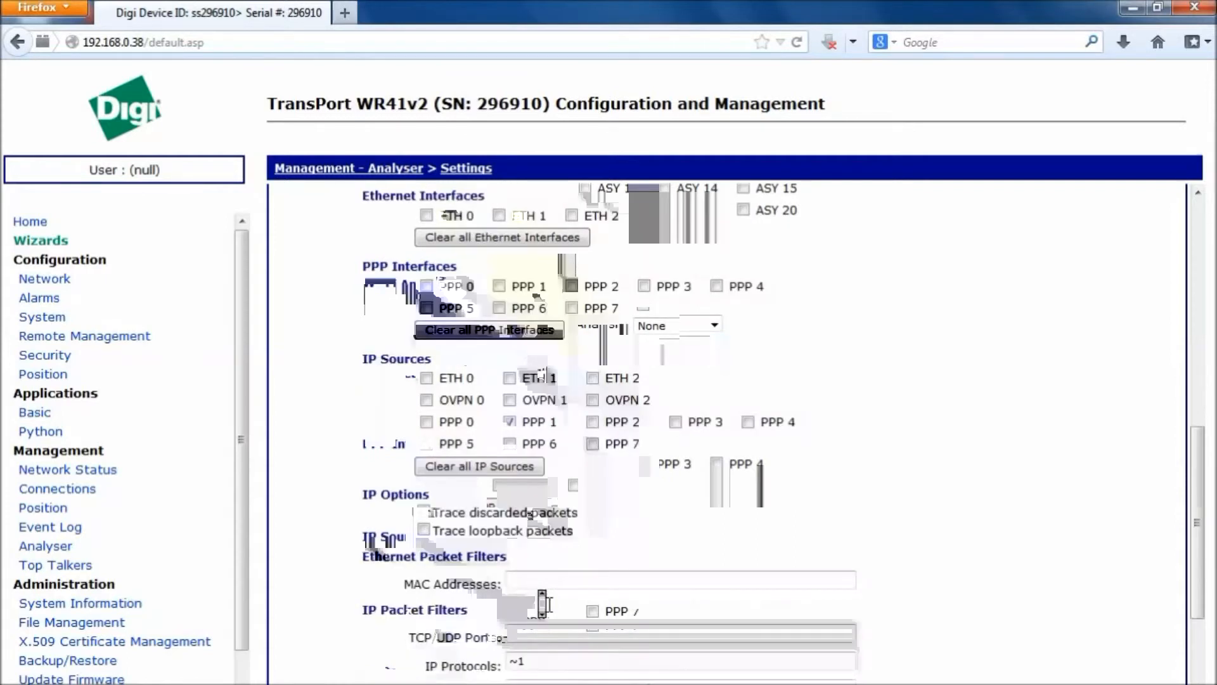
pyautogui.scroll(-3, 543, 602)
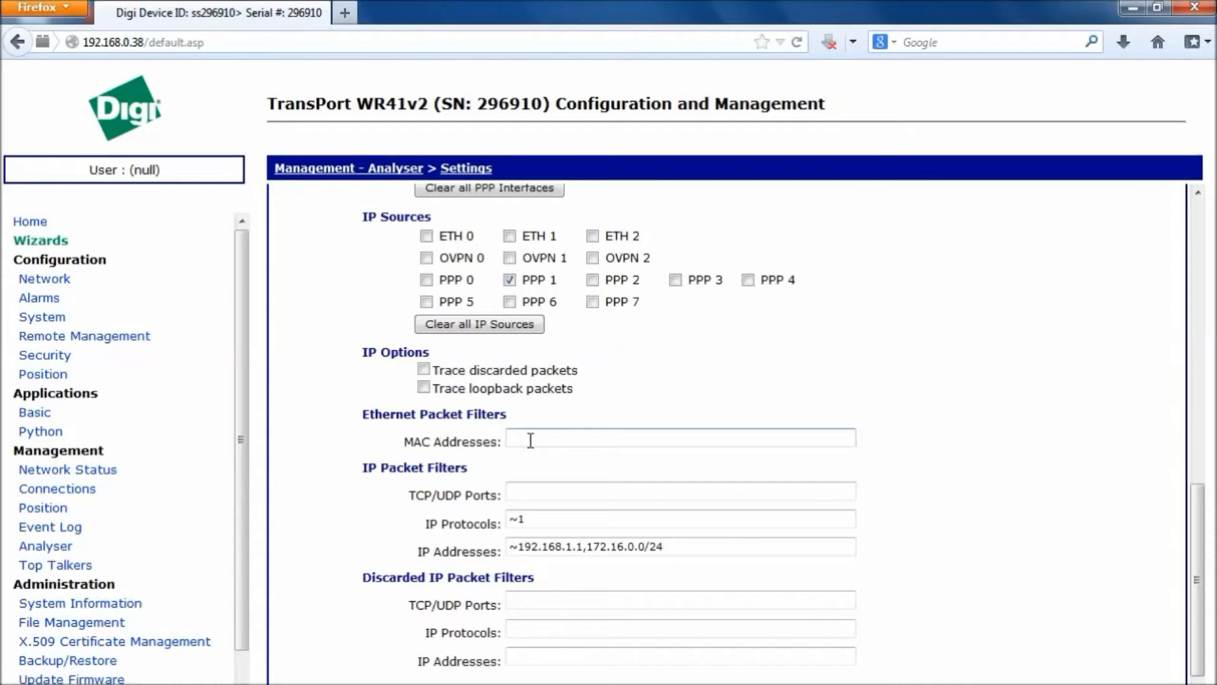
pyautogui.write('~')
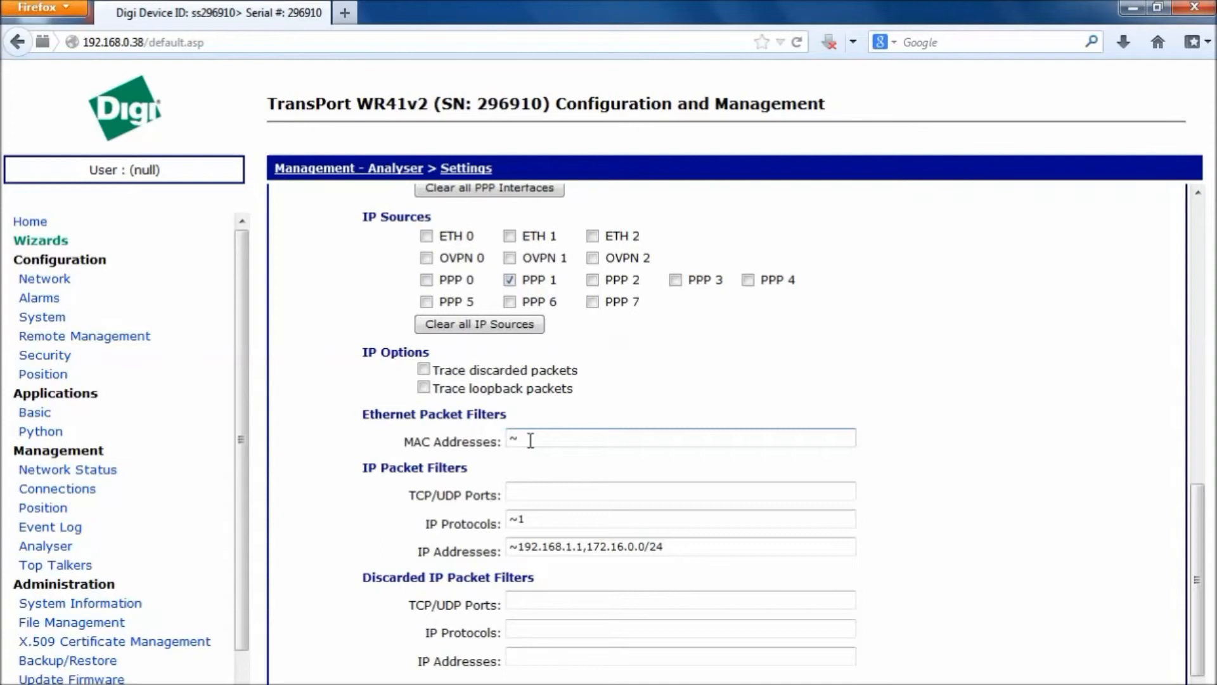
pyautogui.press('BackSpace')
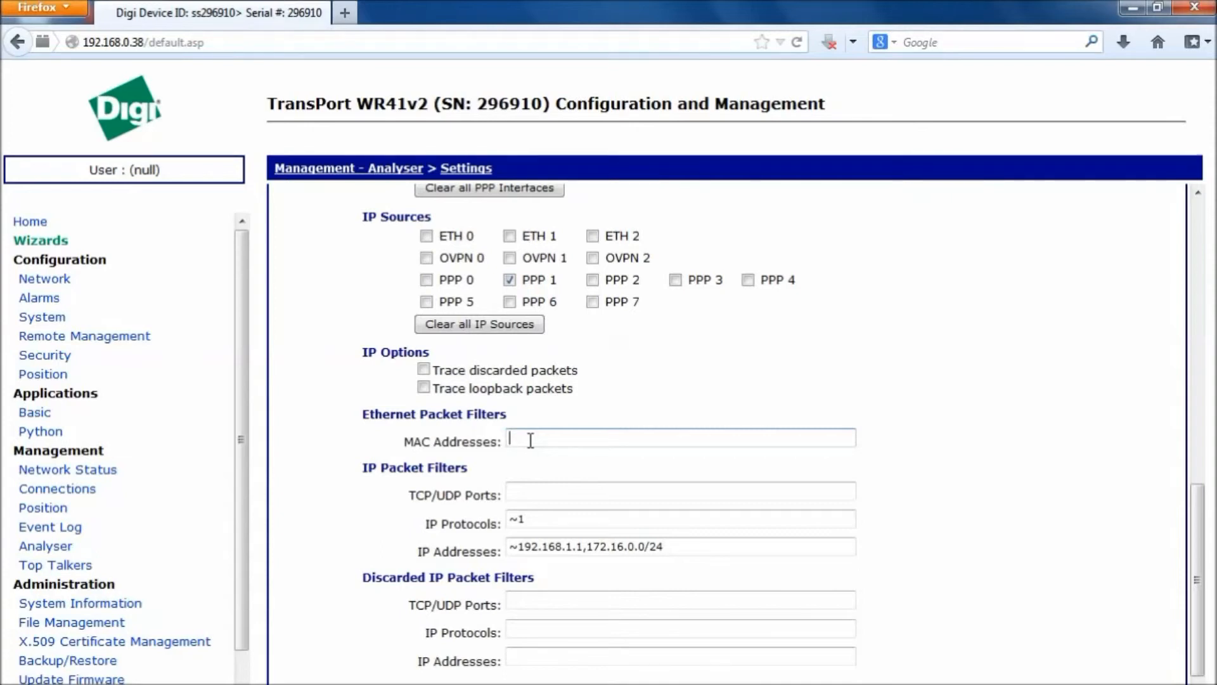
pyautogui.write('0011223')
pyautogui.press('BackSpace')
pyautogui.press('BackSpace')
pyautogui.press('BackSpace')
pyautogui.press('BackSpace')
pyautogui.press('BackSpace')
pyautogui.press('BackSpace')
pyautogui.press('BackSpace')
# Set the TCP/UDP Ports entry of the IP Packet Filters to 80
pyautogui.click(539, 498)
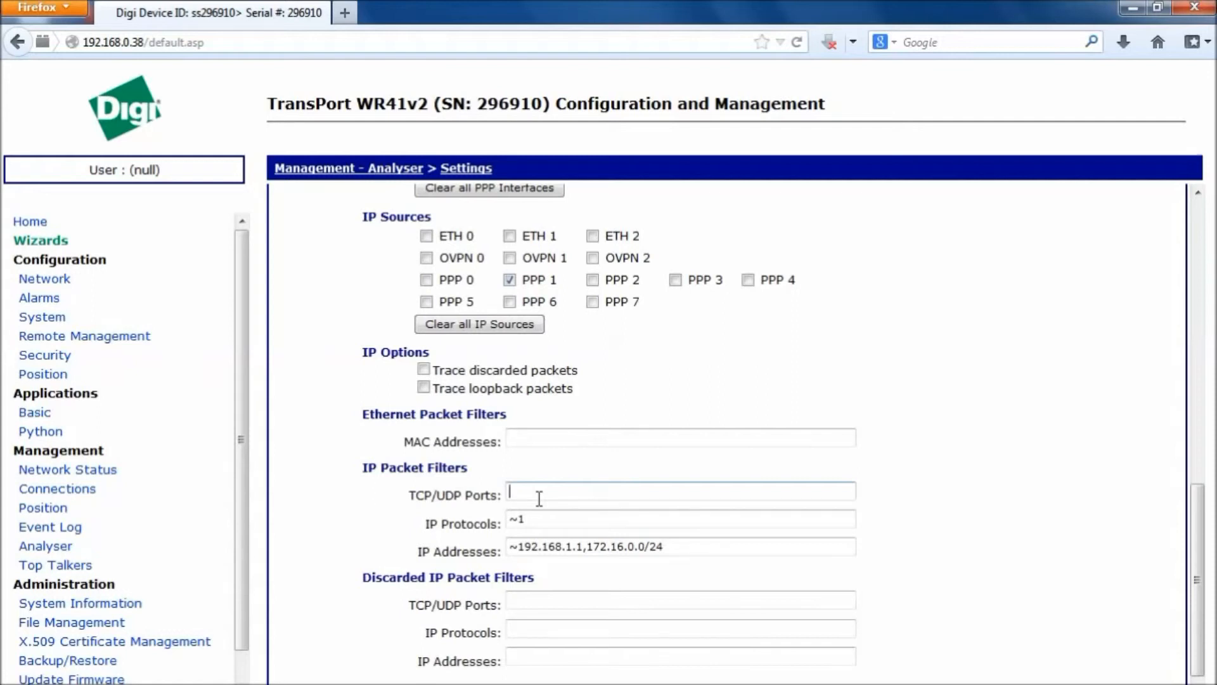
pyautogui.write('~22,2')
pyautogui.write('3')
pyautogui.write('80')
# Try 1,2 as the IP Protocols entry of the IP Packet Filters, and leave that filter empty
pyautogui.click(546, 522)
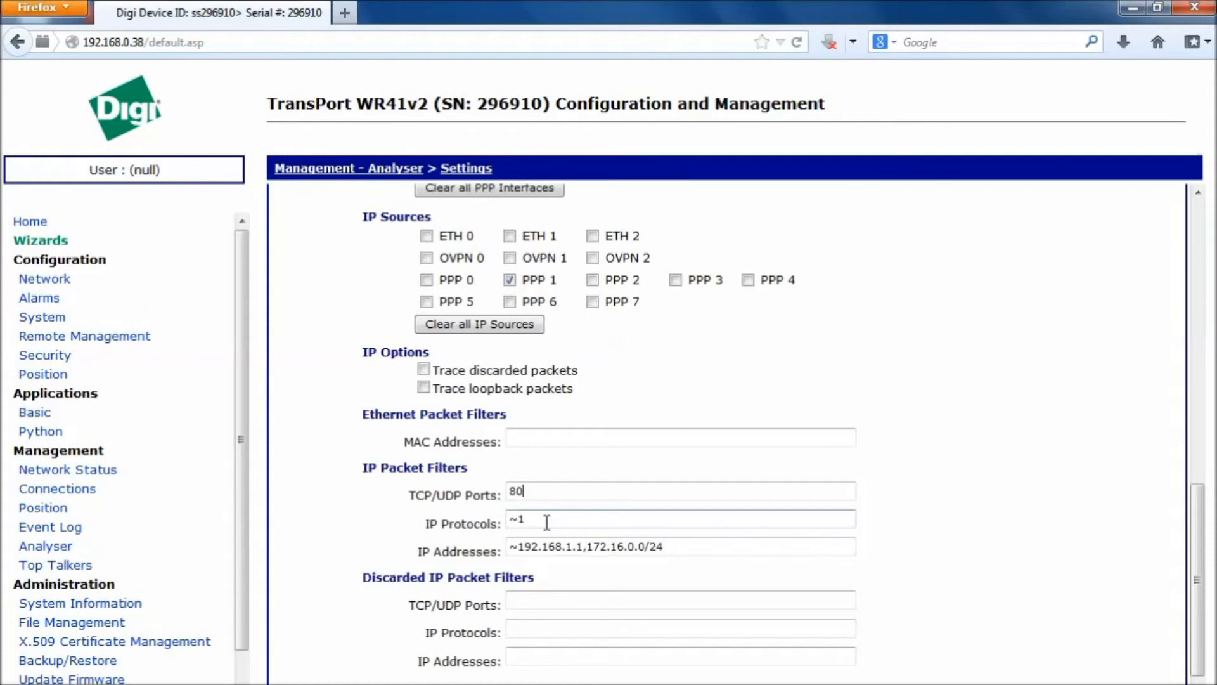
pyautogui.press('Tab')
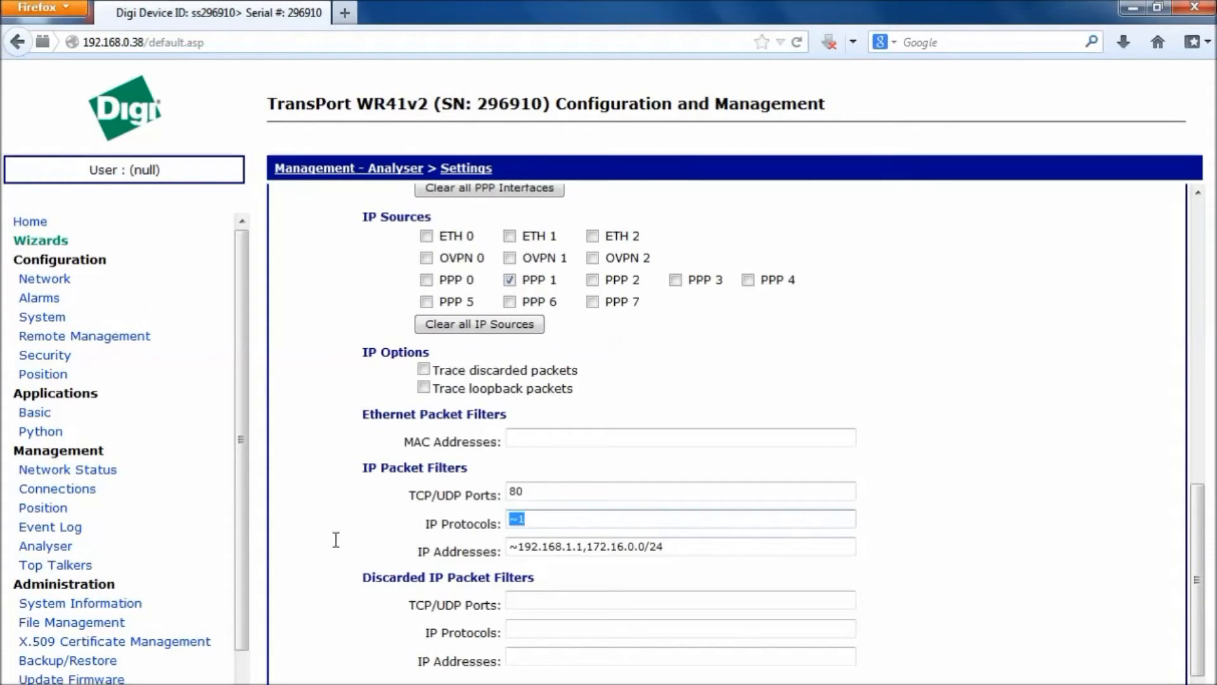
pyautogui.write('1')
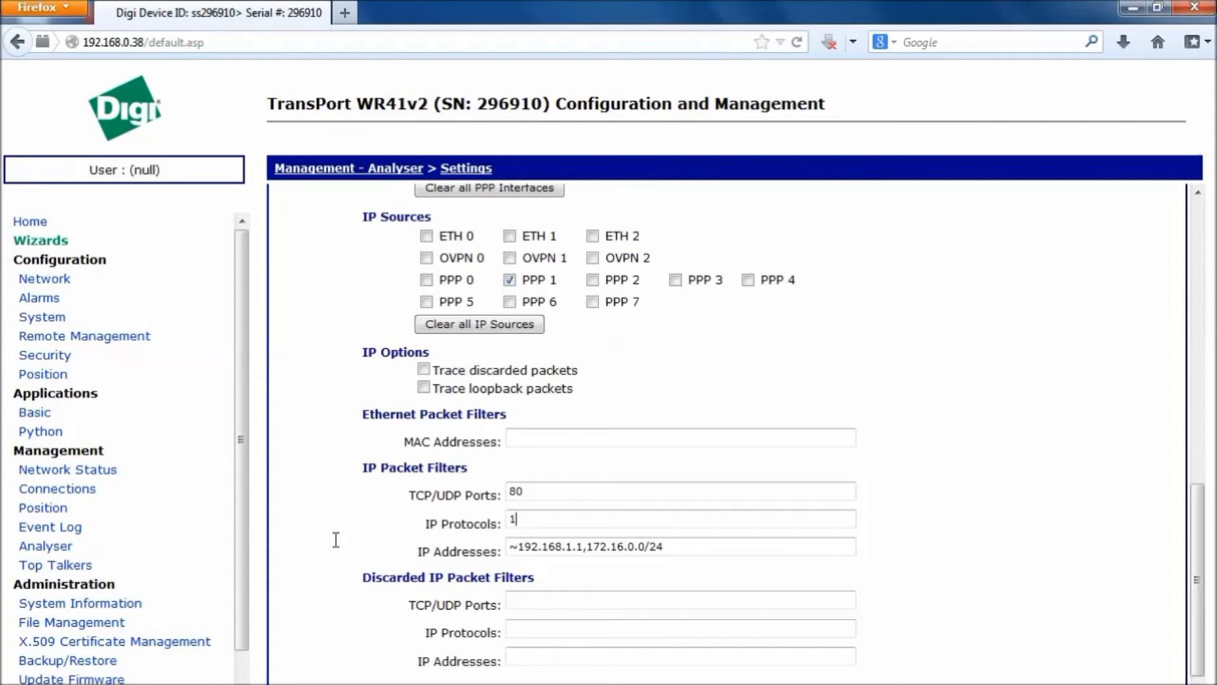
pyautogui.write(',2')
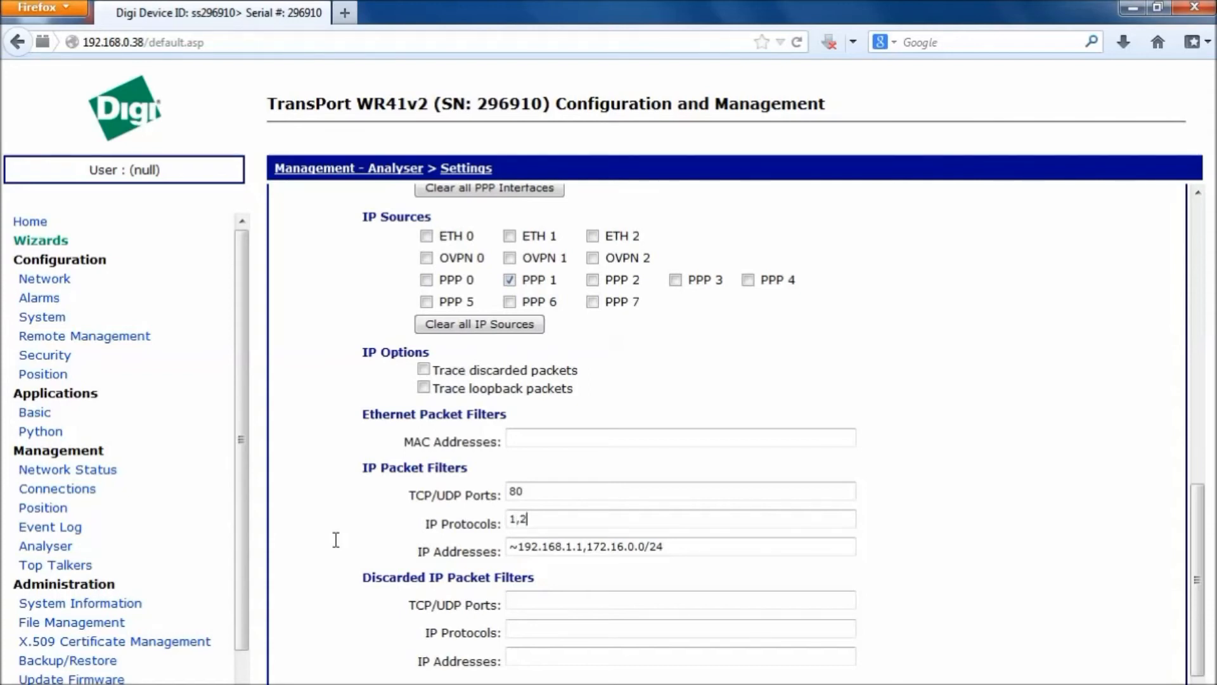
pyautogui.press('BackSpace')
pyautogui.press('BackSpace')
pyautogui.press('BackSpace')
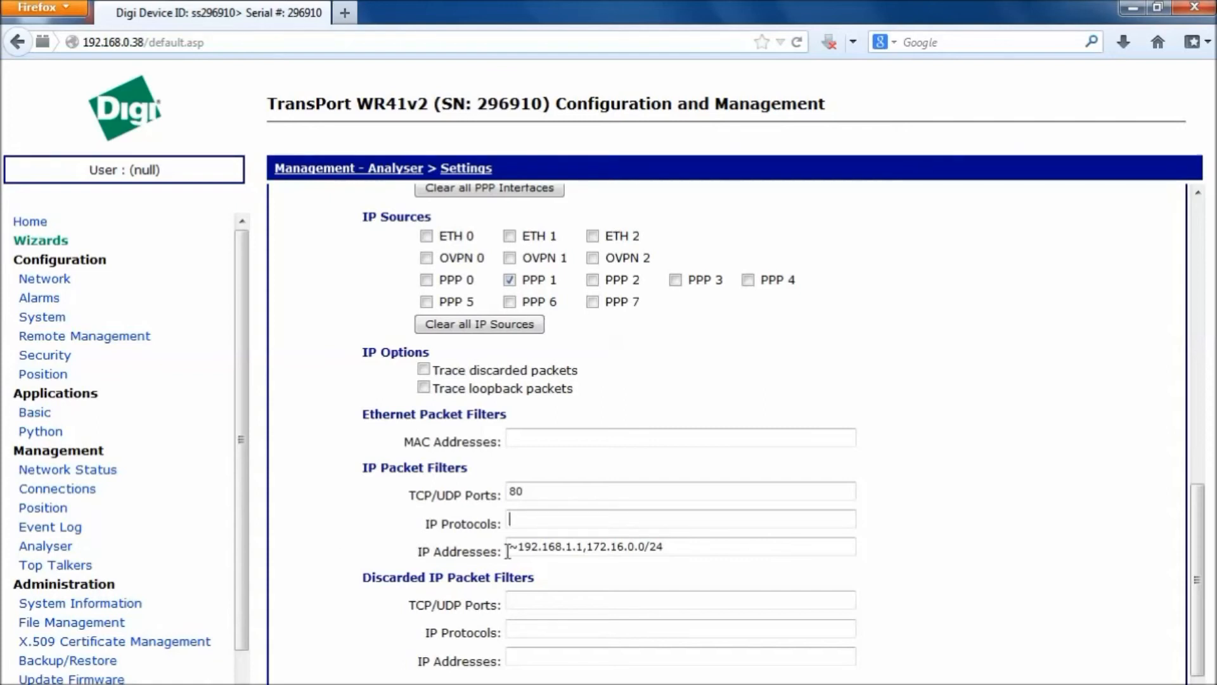
# Examine the single host address and the subnet listed in the IP Addresses entry of the IP Packet Filters
pyautogui.moveTo(586, 547)
pyautogui.mouseDown()
pyautogui.moveTo(574, 547)
pyautogui.moveTo(587, 546)
pyautogui.mouseUp()
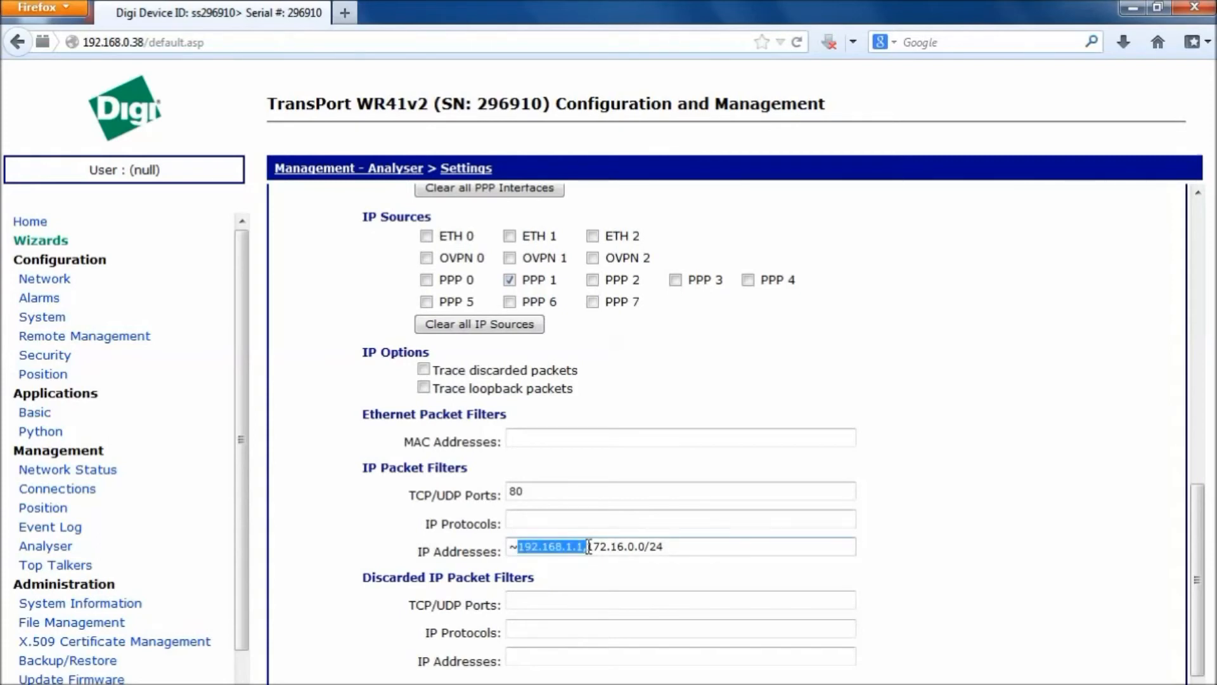
pyautogui.click(660, 546)
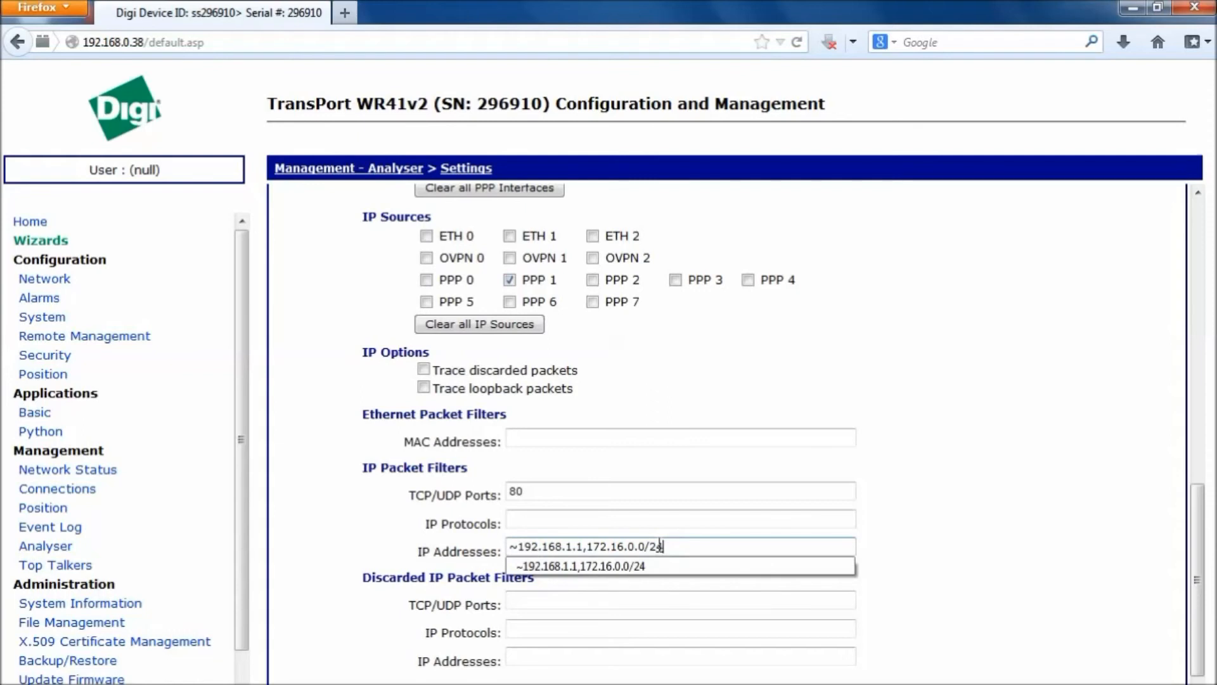
pyautogui.moveTo(587, 547); pyautogui.dragTo(678, 546)
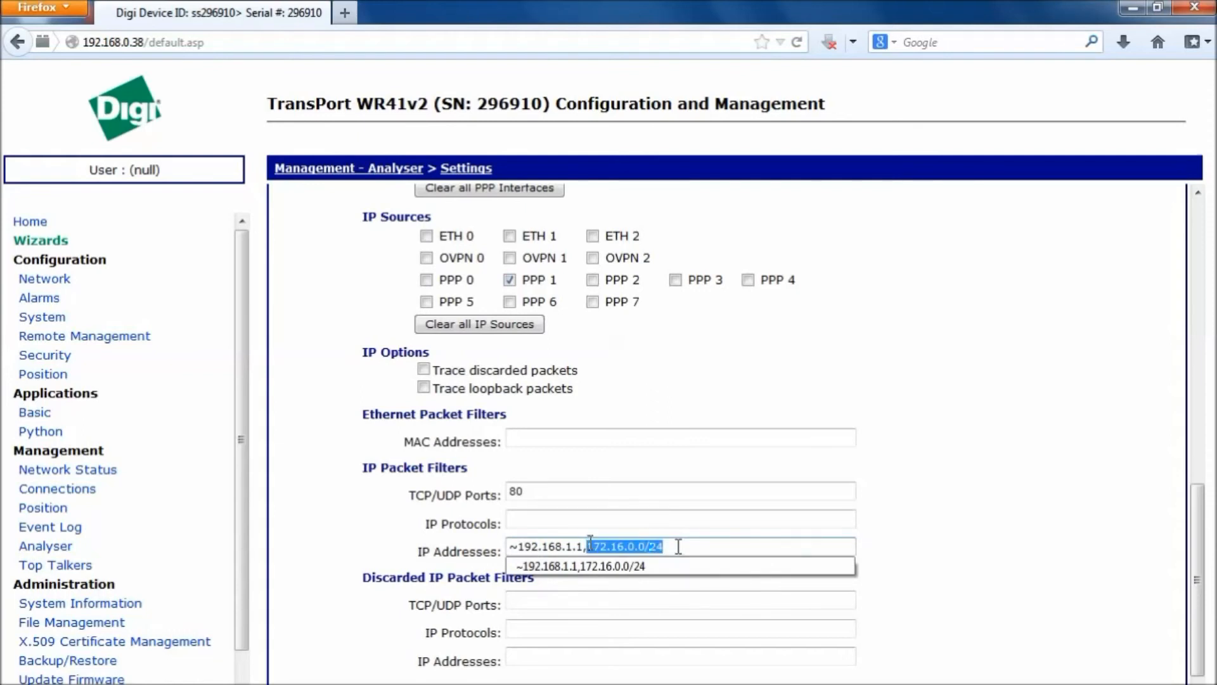
pyautogui.click(679, 547)
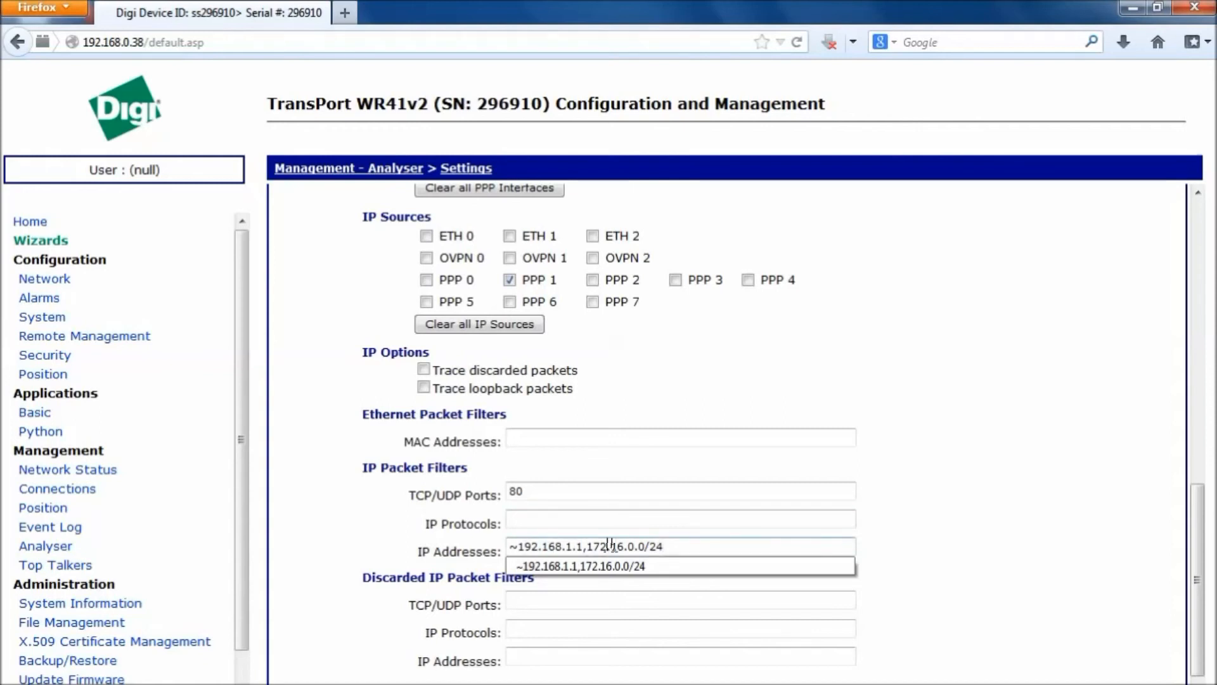
pyautogui.moveTo(637, 545); pyautogui.dragTo(652, 542)
pyautogui.click(705, 541)
pyautogui.click(668, 549)
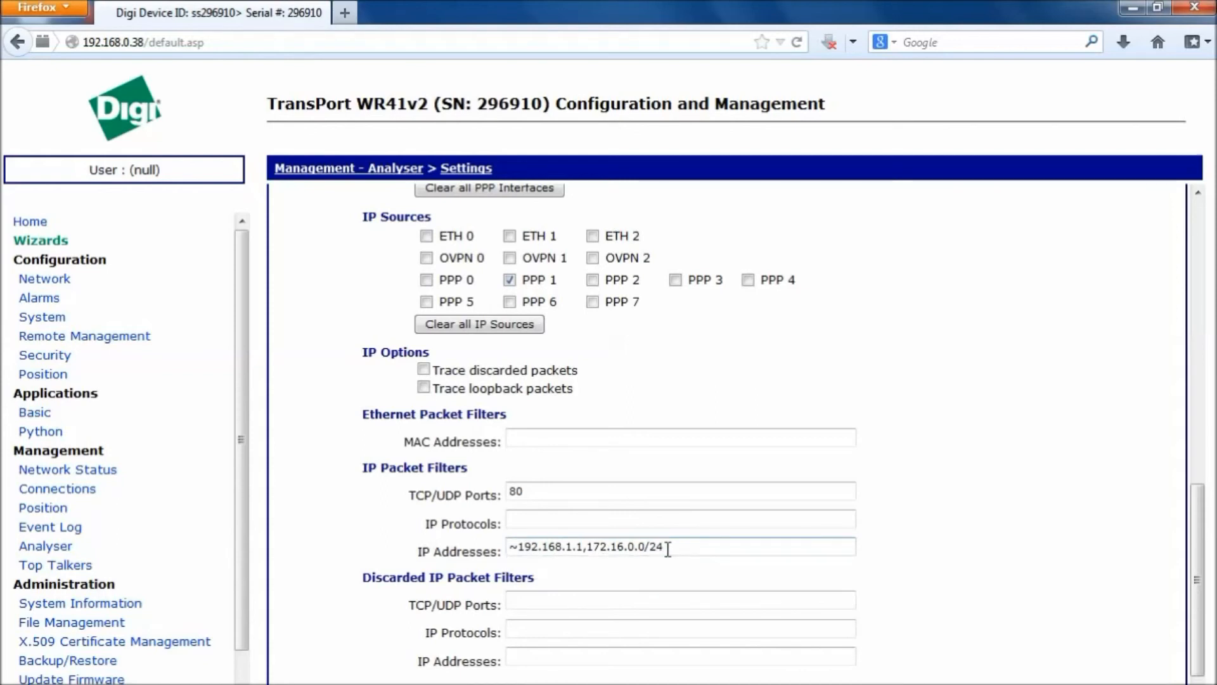
pyautogui.moveTo(667, 548); pyautogui.dragTo(620, 551)
pyautogui.click(670, 549)
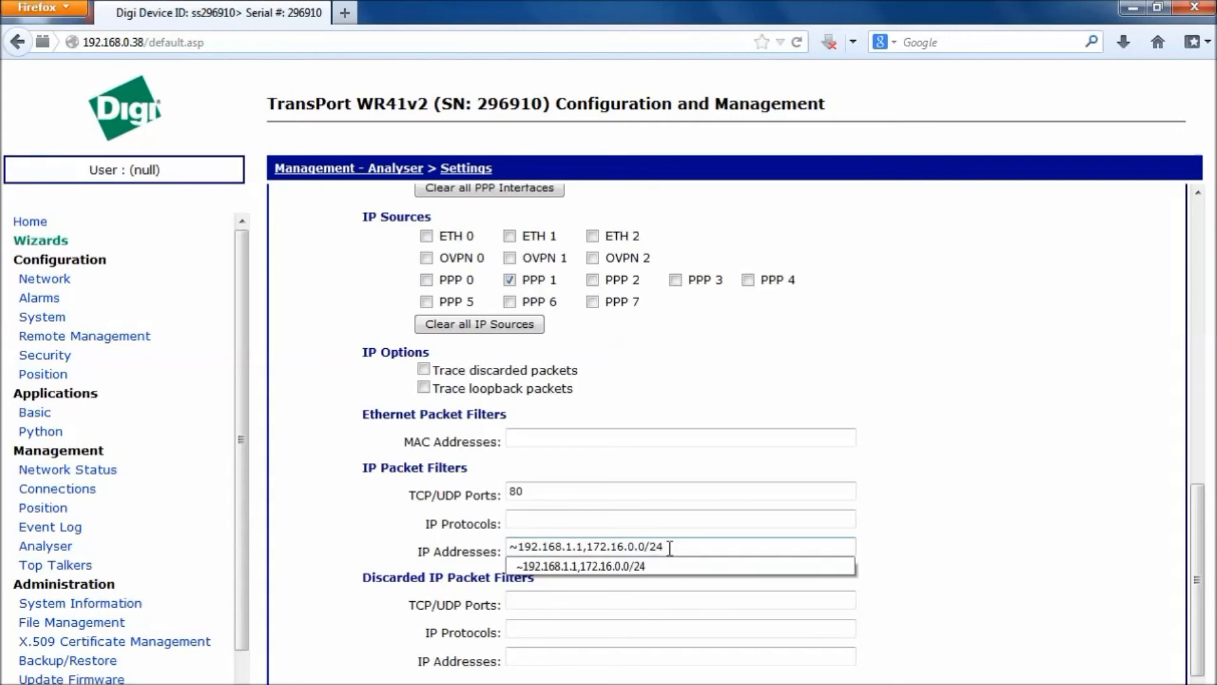
pyautogui.click(857, 542)
# Enable tracing of discarded packets and go to the Discarded IP Packet Filters
pyautogui.click(451, 579)
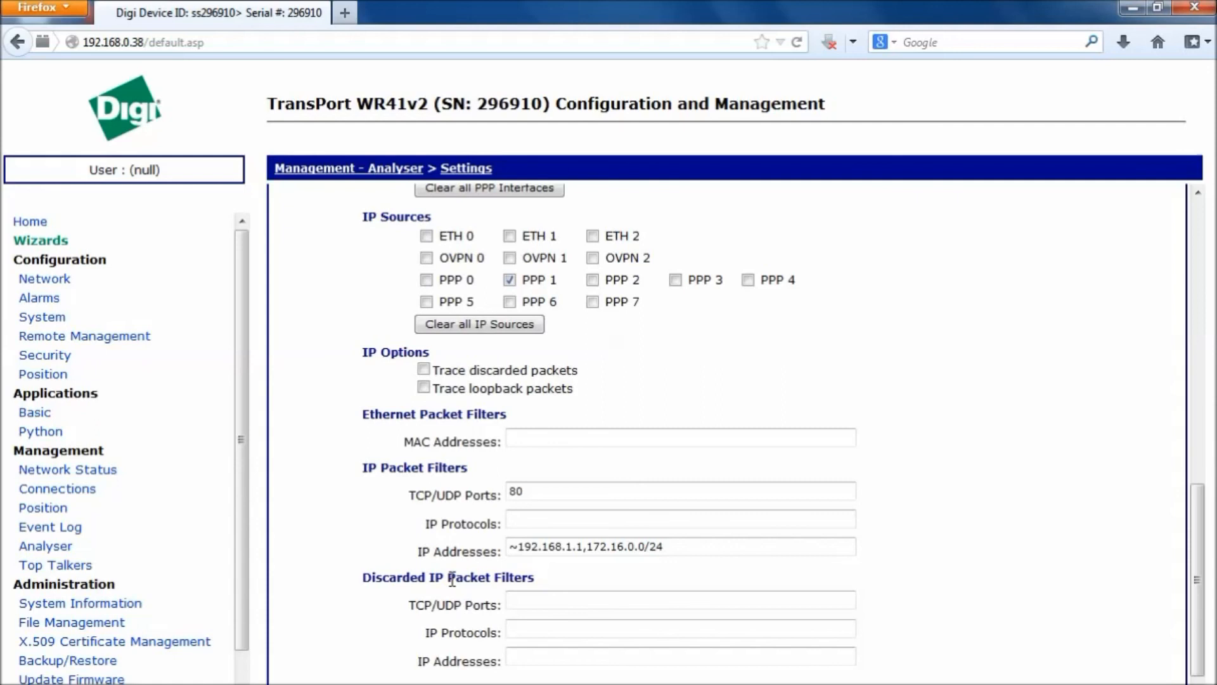
pyautogui.click(423, 370)
pyautogui.click(564, 602)
pyautogui.scroll(-2, 435, 603)
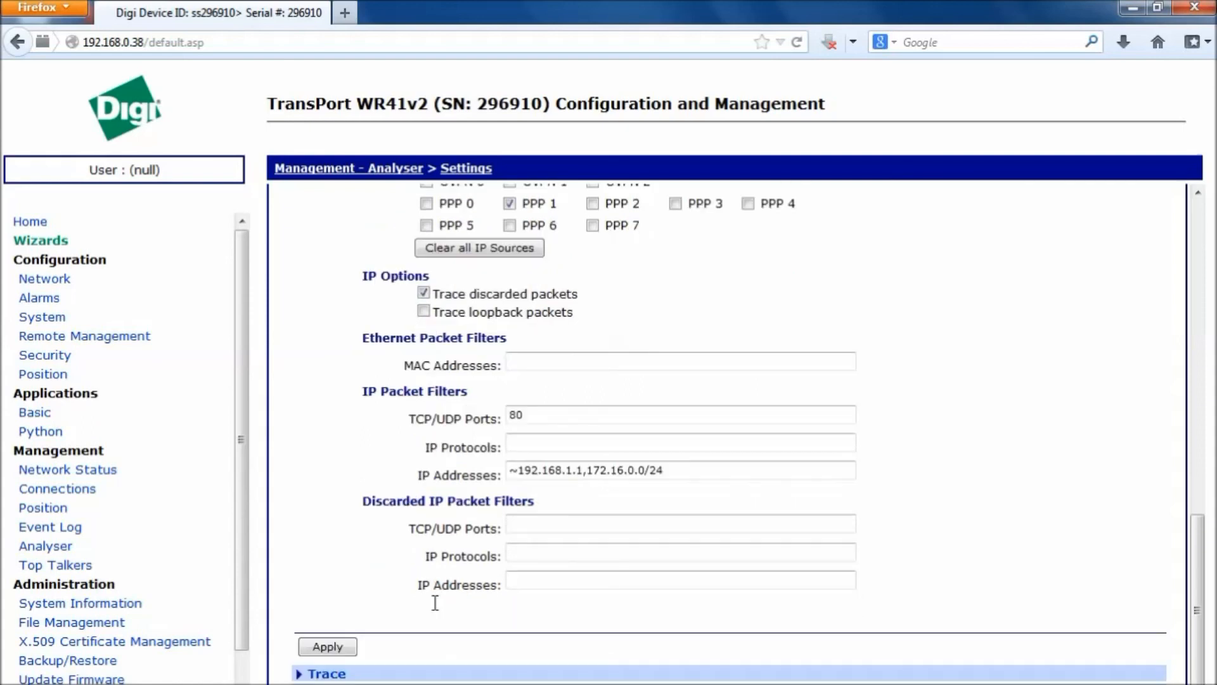